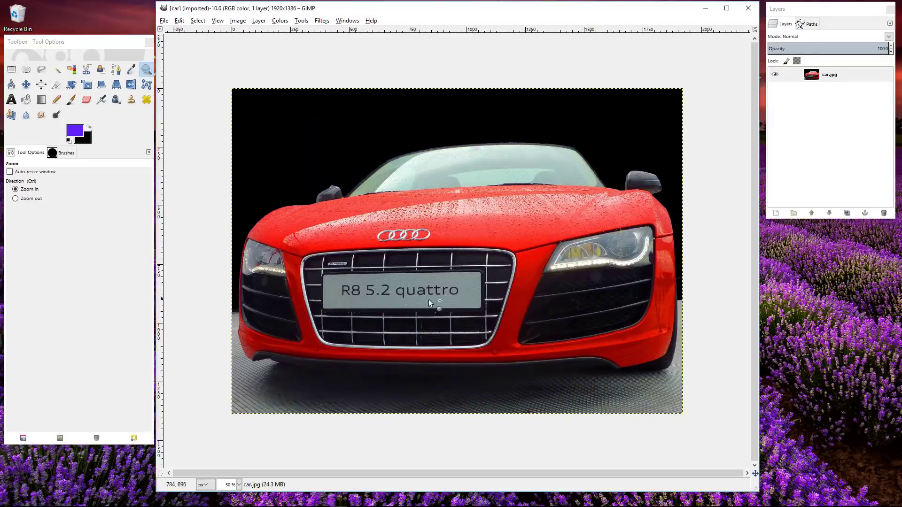
Create a transparent-fill layer called Layer above car.jpg and set its blend mode to Hue
{"action": "left_click", "coordinate": [343, 21]}
{"action": "mouse_move", "coordinate": [369, 42]}
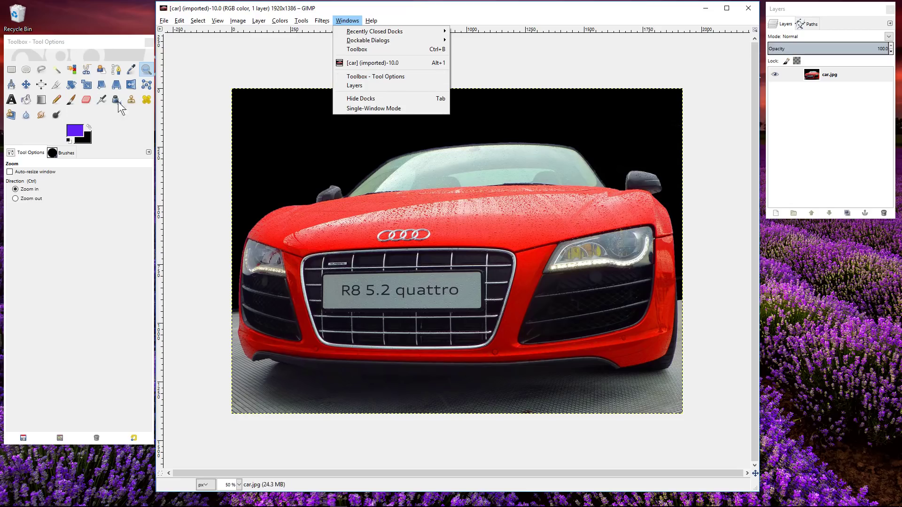
{"action": "left_click", "coordinate": [523, 13]}
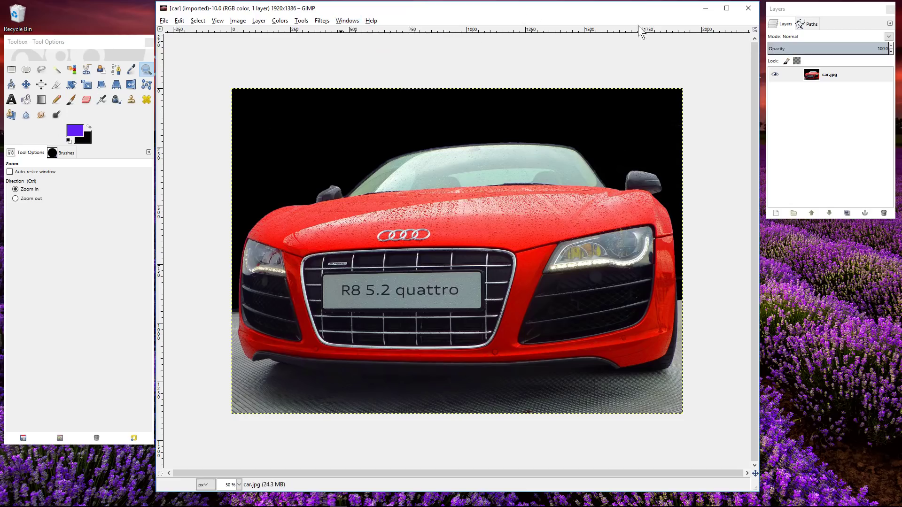
{"action": "left_click", "coordinate": [843, 77]}
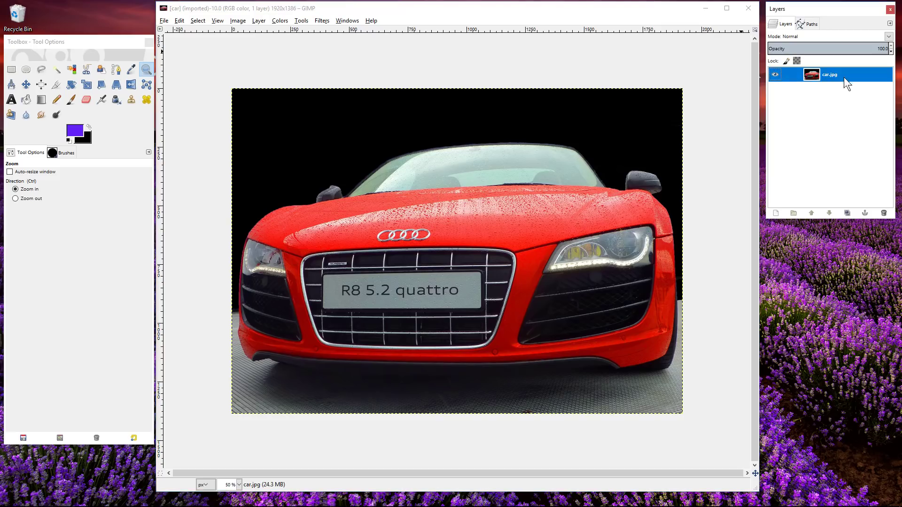
{"action": "right_click", "coordinate": [813, 74]}
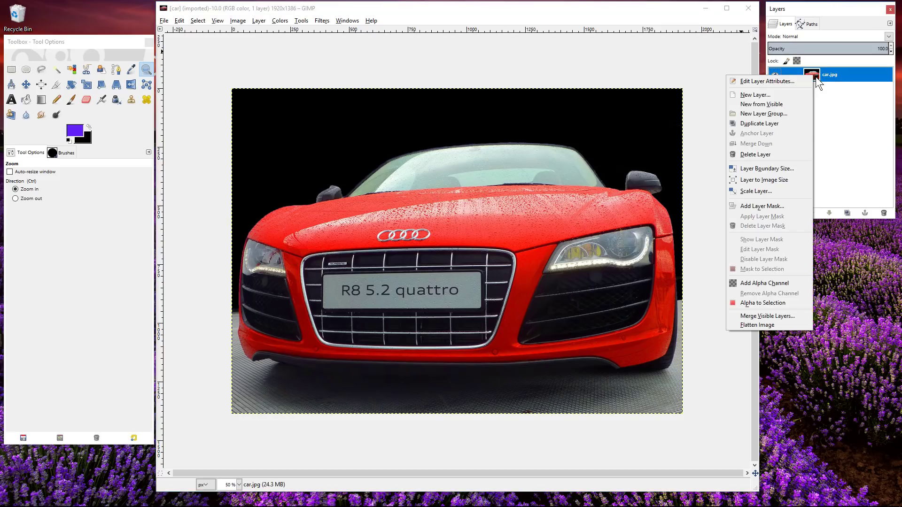
{"action": "left_click", "coordinate": [750, 95]}
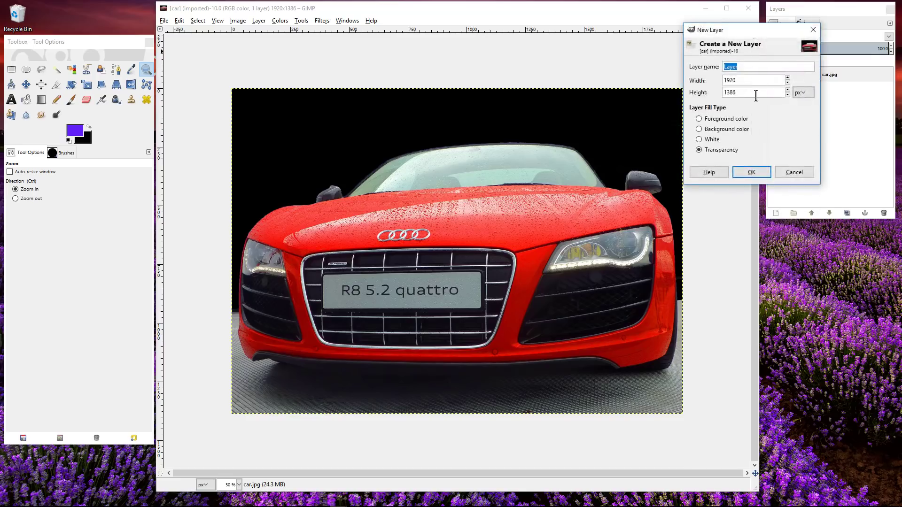
{"action": "left_click", "coordinate": [716, 152]}
{"action": "left_click_drag", "start_coordinate": [730, 30], "coordinate": [726, 55]}
{"action": "left_click", "coordinate": [745, 198]}
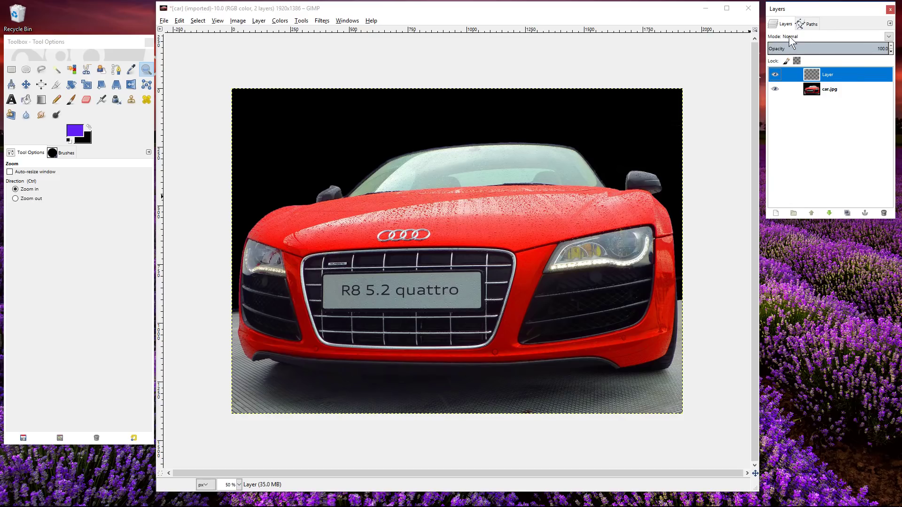
{"action": "left_click", "coordinate": [888, 37]}
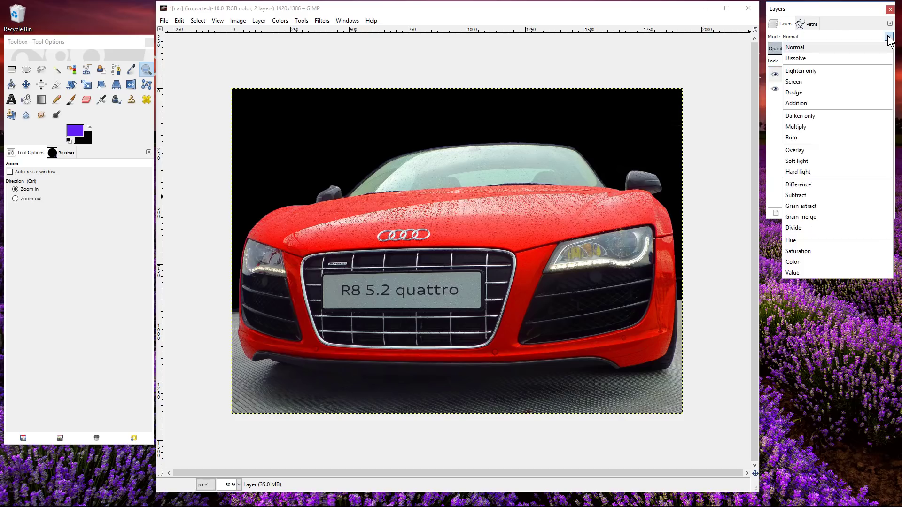
{"action": "left_click", "coordinate": [790, 241]}
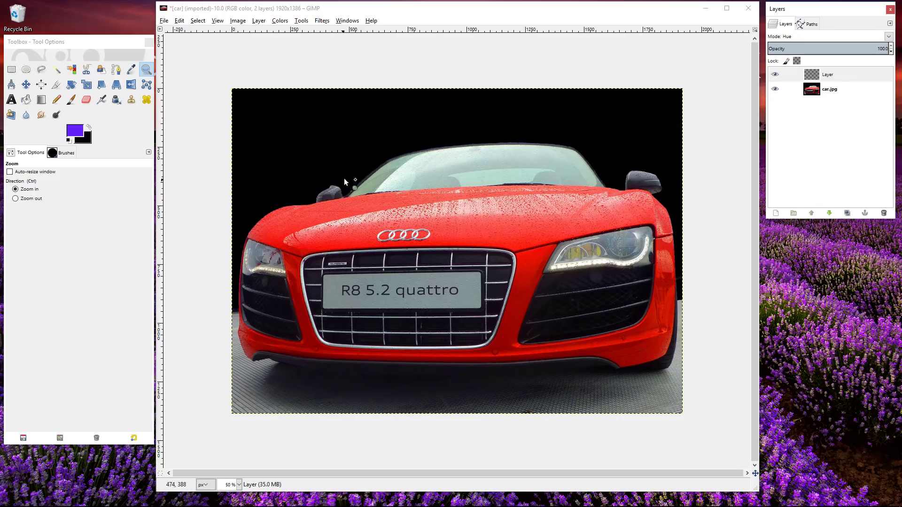
Choose the Paintbrush with blue foreground 3f20f8 and a Hardness 100 brush at size 204.02
{"action": "left_click", "coordinate": [70, 100]}
{"action": "left_click", "coordinate": [76, 132]}
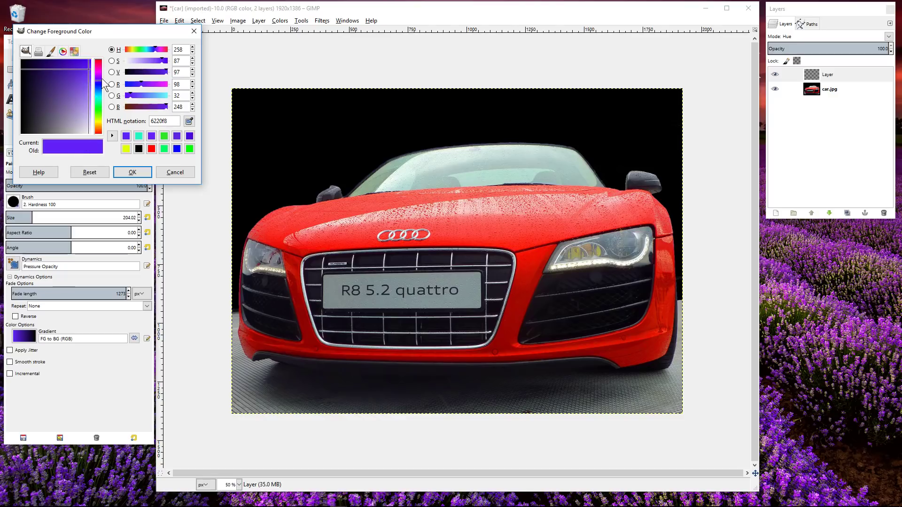
{"action": "left_click_drag", "start_coordinate": [100, 80], "coordinate": [101, 86]}
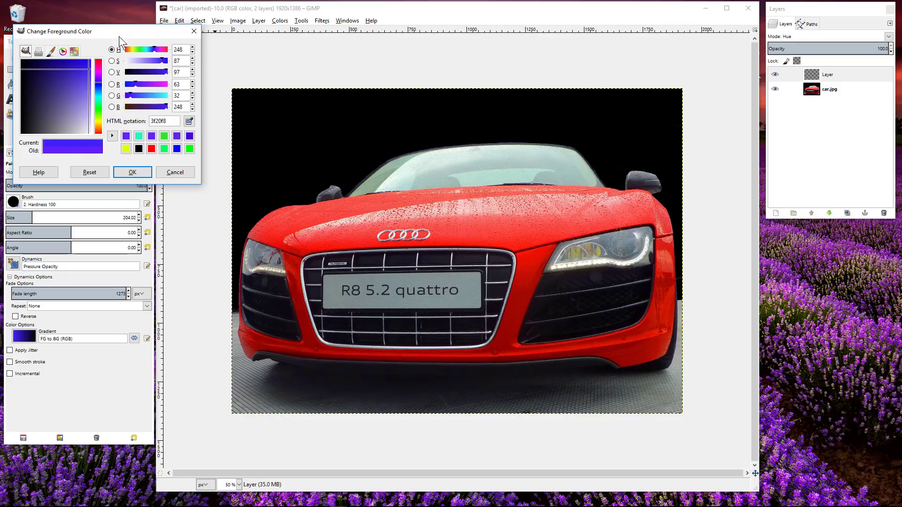
{"action": "left_click_drag", "start_coordinate": [119, 36], "coordinate": [130, 29]}
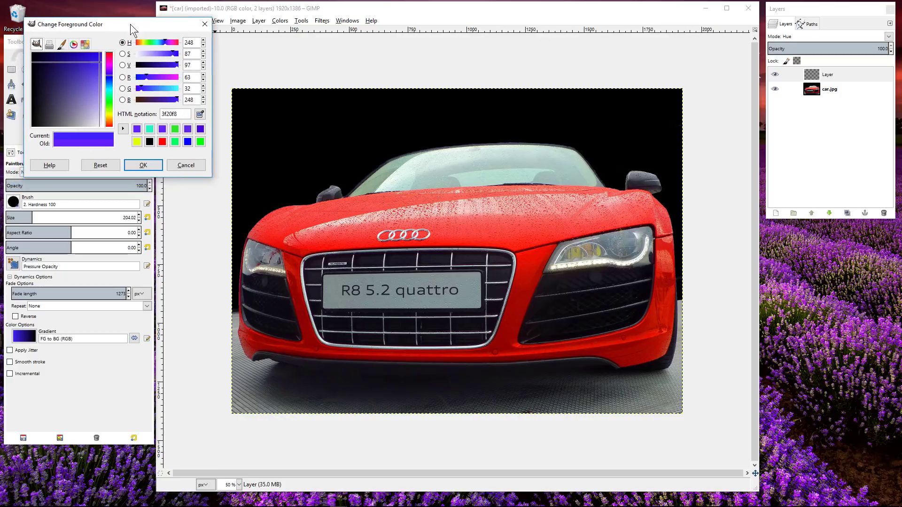
{"action": "left_click", "coordinate": [144, 165]}
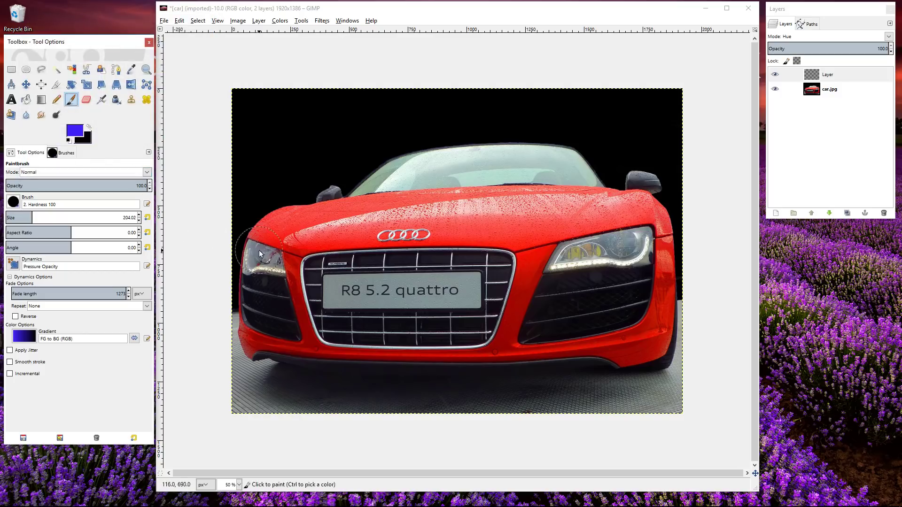
{"action": "left_click", "coordinate": [12, 204]}
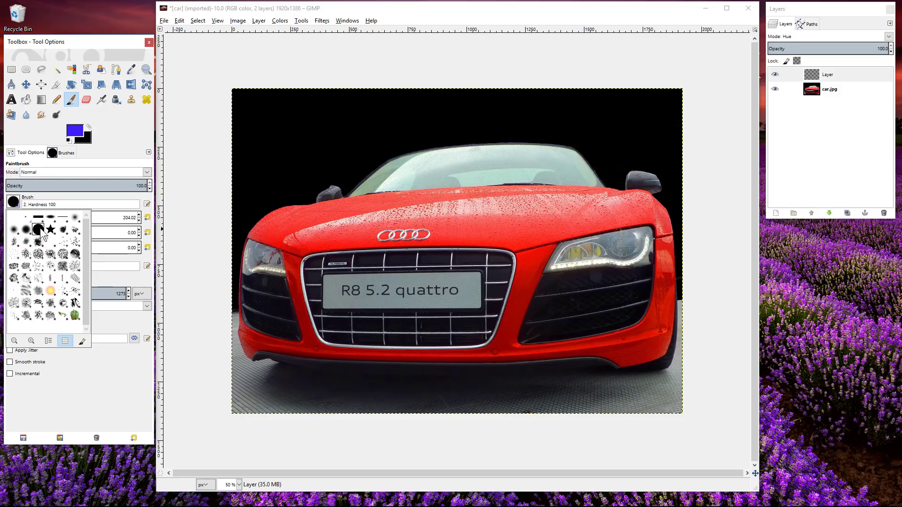
{"action": "left_click", "coordinate": [68, 197]}
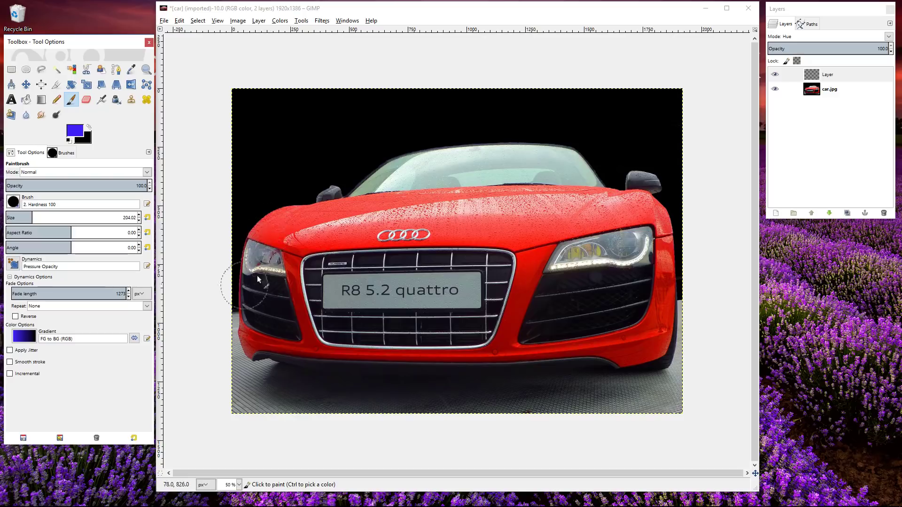
Paint blue across the hood, the right side up to the headlight, and the lower bumper
{"action": "left_click_drag", "start_coordinate": [285, 217], "coordinate": [288, 221]}
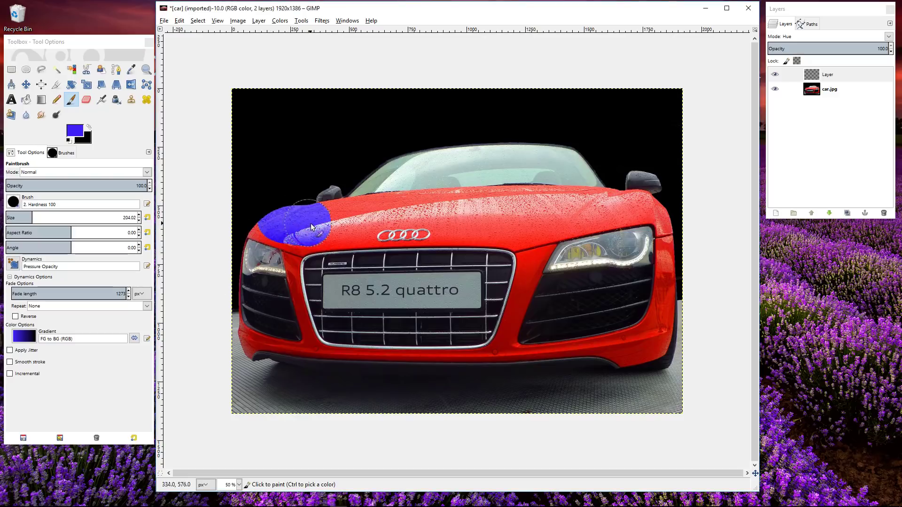
{"action": "left_click_drag", "start_coordinate": [348, 228], "coordinate": [476, 227]}
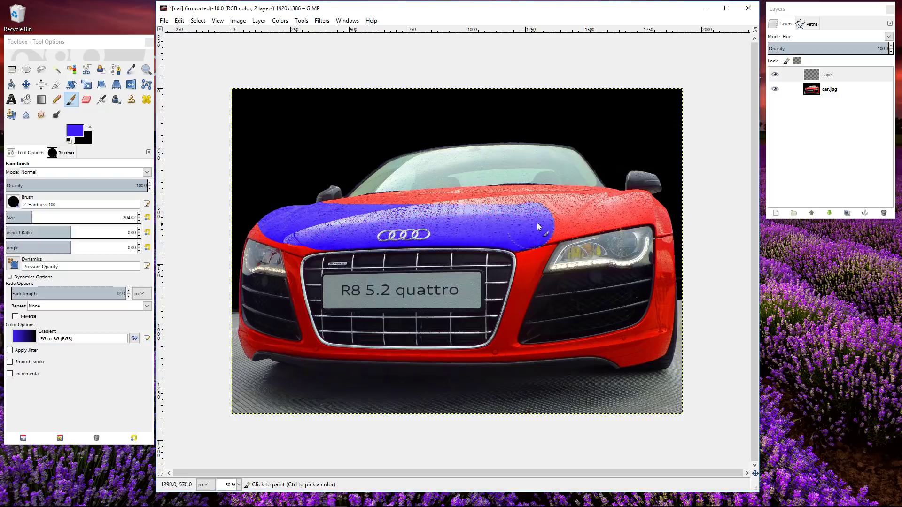
{"action": "mouse_move", "coordinate": [538, 227]}
{"action": "left_mouse_down"}
{"action": "mouse_move", "coordinate": [478, 214]}
{"action": "mouse_move", "coordinate": [333, 226]}
{"action": "mouse_move", "coordinate": [336, 240]}
{"action": "mouse_move", "coordinate": [536, 212]}
{"action": "left_mouse_up"}
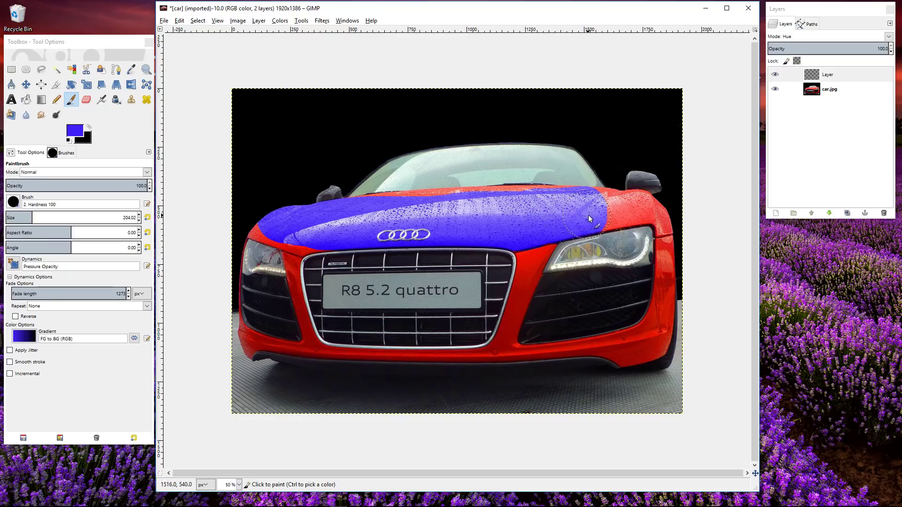
{"action": "mouse_move", "coordinate": [588, 216]}
{"action": "left_mouse_down"}
{"action": "mouse_move", "coordinate": [671, 207]}
{"action": "mouse_move", "coordinate": [680, 232]}
{"action": "mouse_move", "coordinate": [662, 328]}
{"action": "mouse_move", "coordinate": [631, 348]}
{"action": "mouse_move", "coordinate": [534, 351]}
{"action": "mouse_move", "coordinate": [511, 336]}
{"action": "left_mouse_up"}
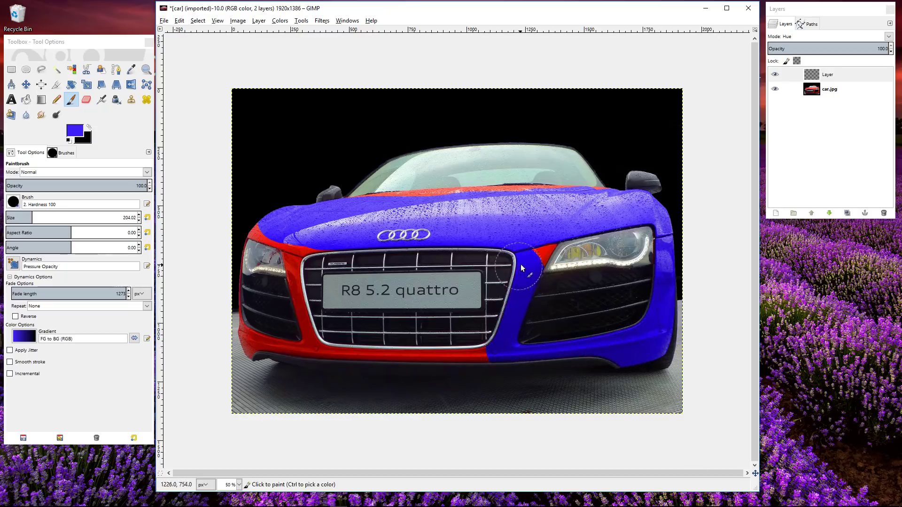
{"action": "left_click_drag", "start_coordinate": [530, 256], "coordinate": [531, 250]}
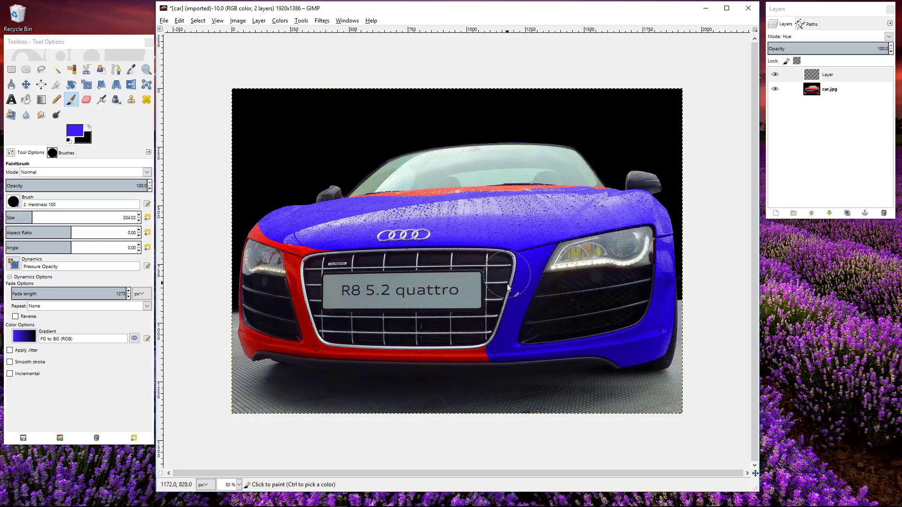
{"action": "mouse_move", "coordinate": [481, 348]}
{"action": "left_mouse_down"}
{"action": "mouse_move", "coordinate": [323, 354]}
{"action": "mouse_move", "coordinate": [298, 302]}
{"action": "mouse_move", "coordinate": [306, 326]}
{"action": "mouse_move", "coordinate": [286, 345]}
{"action": "mouse_move", "coordinate": [243, 338]}
{"action": "mouse_move", "coordinate": [222, 279]}
{"action": "mouse_move", "coordinate": [230, 230]}
{"action": "mouse_move", "coordinate": [256, 213]}
{"action": "mouse_move", "coordinate": [316, 237]}
{"action": "mouse_move", "coordinate": [323, 244]}
{"action": "mouse_move", "coordinate": [308, 249]}
{"action": "mouse_move", "coordinate": [307, 284]}
{"action": "mouse_move", "coordinate": [316, 284]}
{"action": "mouse_move", "coordinate": [278, 228]}
{"action": "left_mouse_up"}
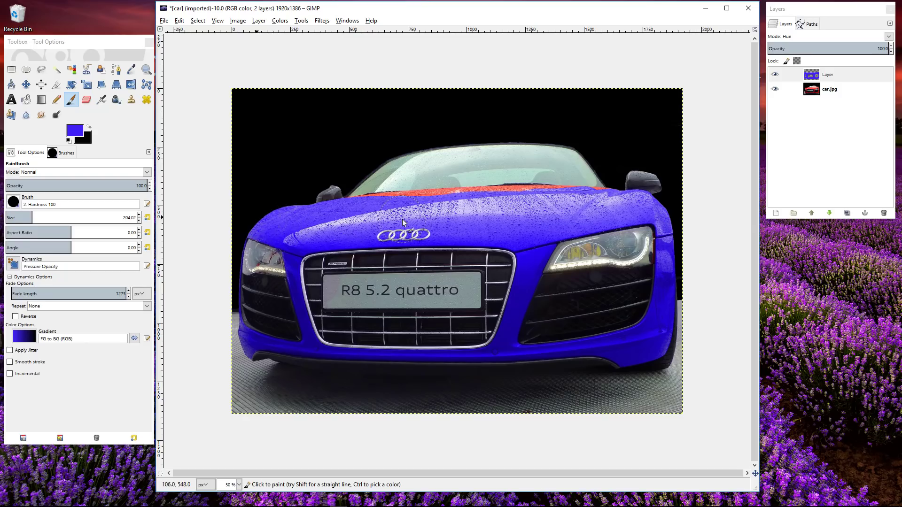
Cover the remaining red stripes along the hood and beneath the windscreen with blue
{"action": "left_click_drag", "start_coordinate": [416, 216], "coordinate": [509, 212]}
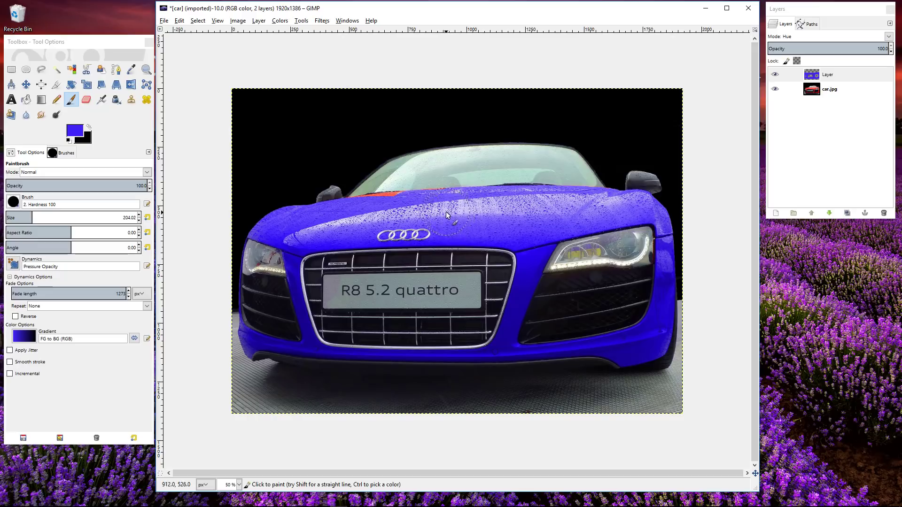
{"action": "left_click_drag", "start_coordinate": [431, 216], "coordinate": [365, 219]}
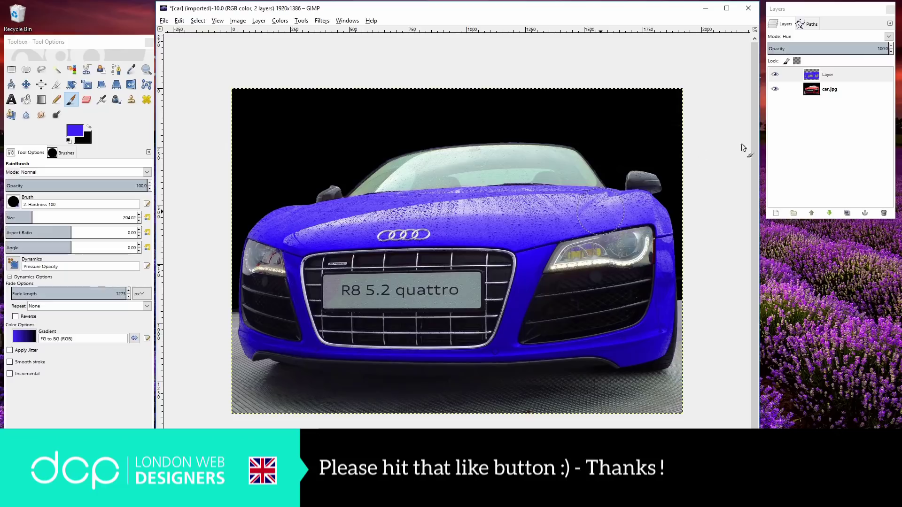
Duplicate Layer into Layer copy and hide the original so only the copy tints the car
{"action": "left_click", "coordinate": [824, 76]}
{"action": "right_click", "coordinate": [822, 74]}
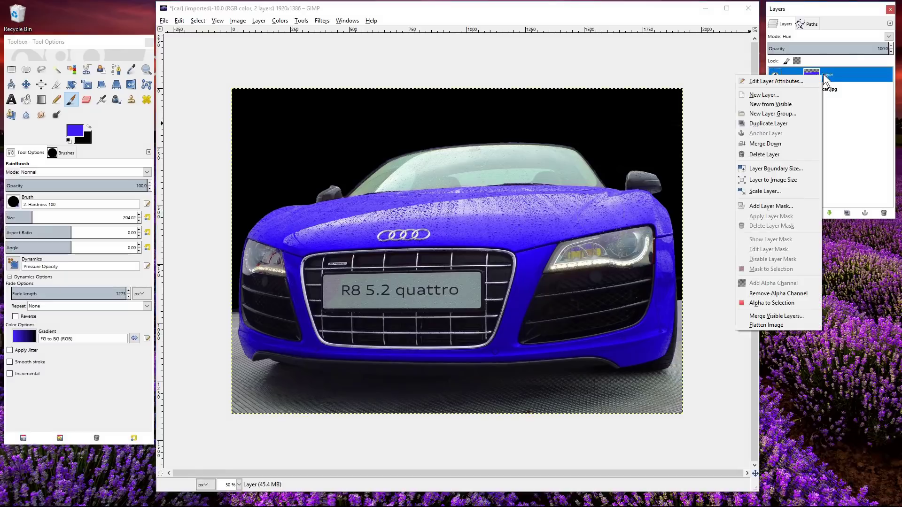
{"action": "left_click", "coordinate": [780, 124]}
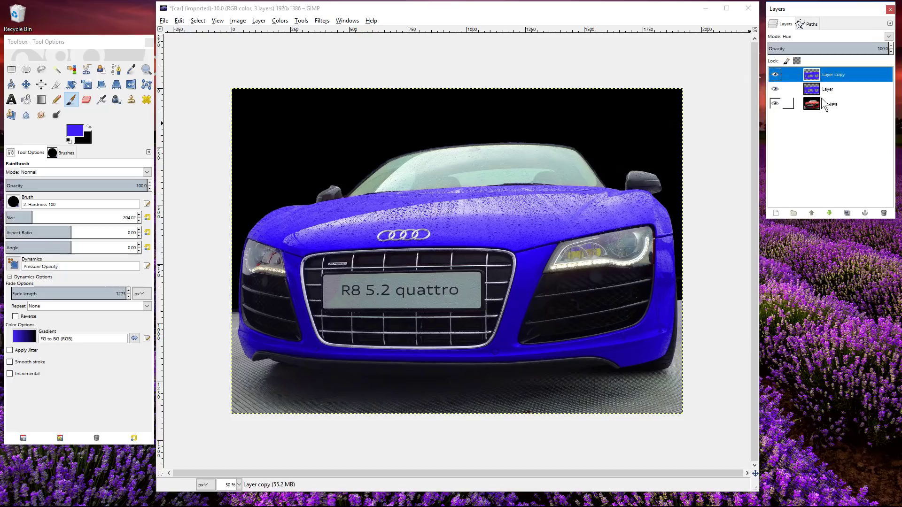
{"action": "left_click", "coordinate": [775, 74]}
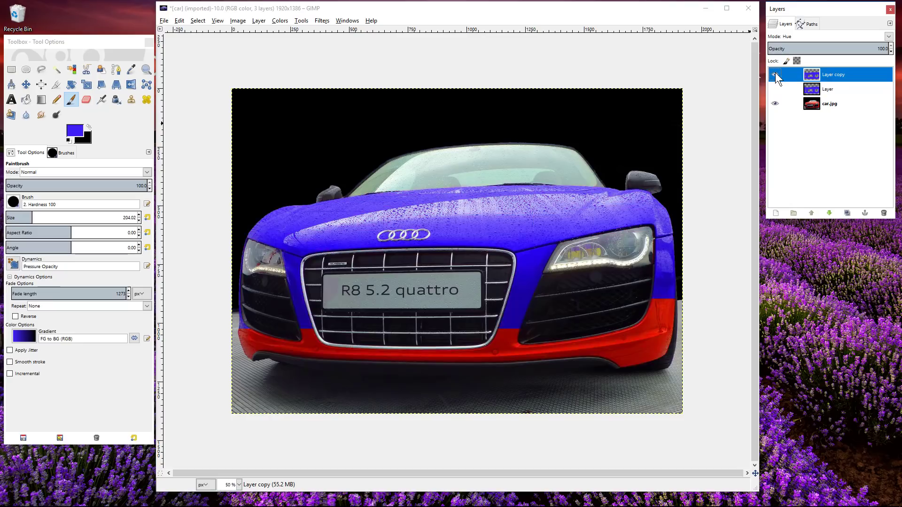
{"action": "left_click", "coordinate": [826, 94]}
{"action": "left_click", "coordinate": [833, 74]}
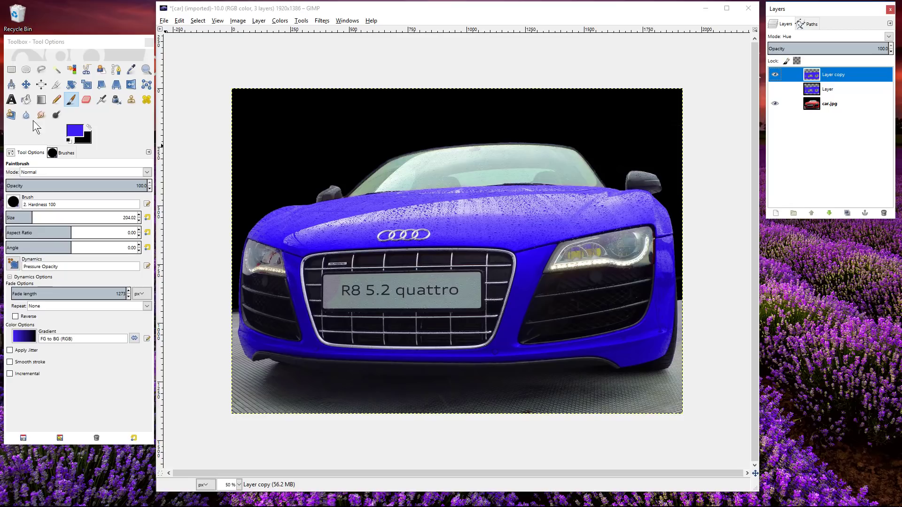
{"action": "left_click", "coordinate": [26, 100]}
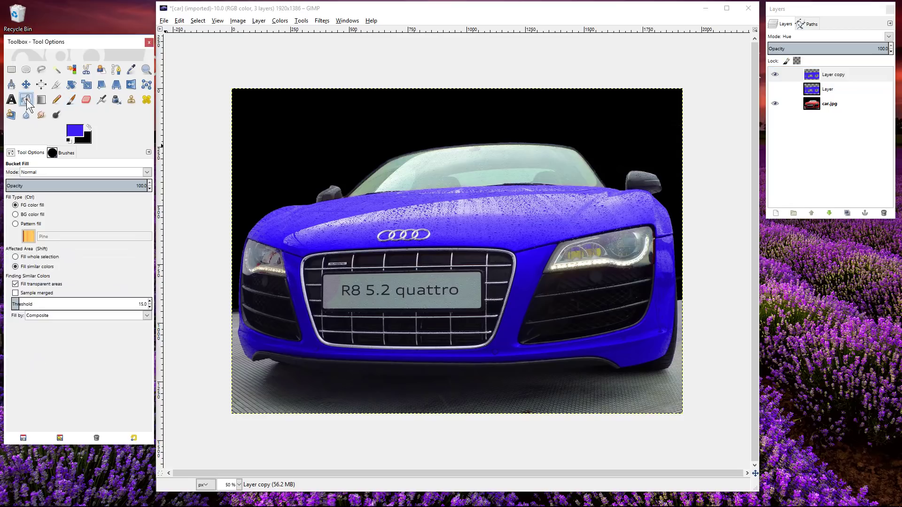
Pick a dark green foreground colour and bucket-fill the car paint on Layer copy with it
{"action": "left_click", "coordinate": [74, 133]}
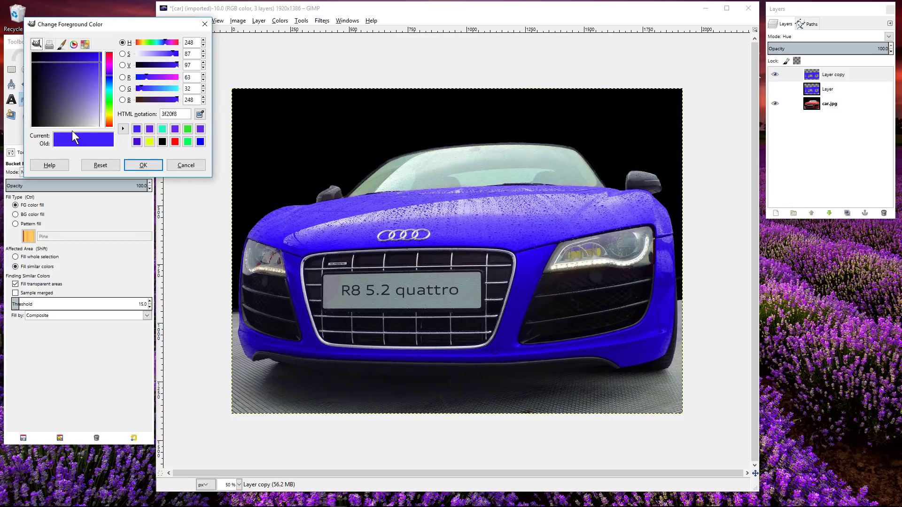
{"action": "left_click", "coordinate": [111, 81]}
{"action": "left_click_drag", "start_coordinate": [110, 74], "coordinate": [111, 100]}
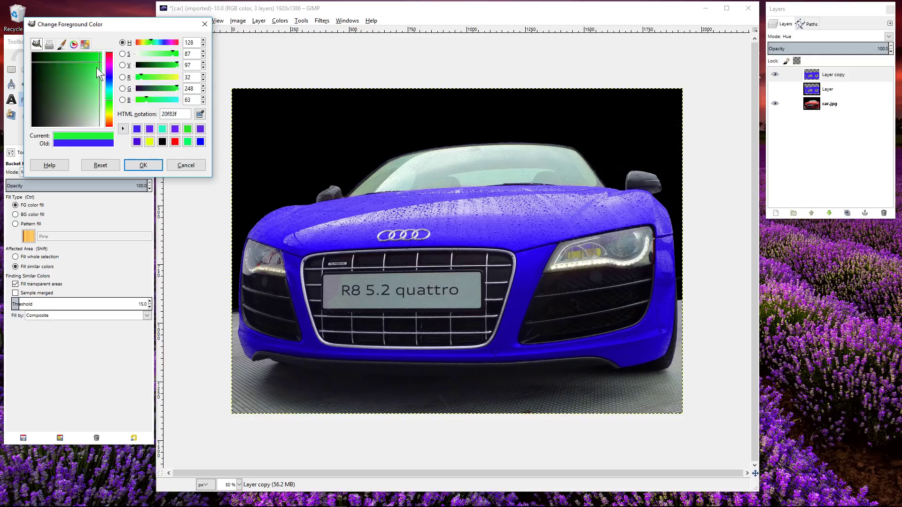
{"action": "left_click_drag", "start_coordinate": [97, 67], "coordinate": [66, 57]}
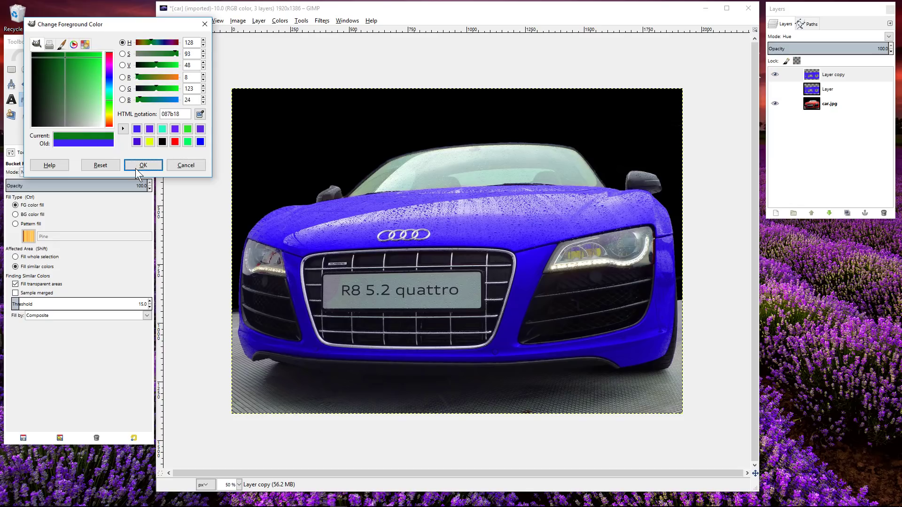
{"action": "left_click_drag", "start_coordinate": [120, 28], "coordinate": [134, 32]}
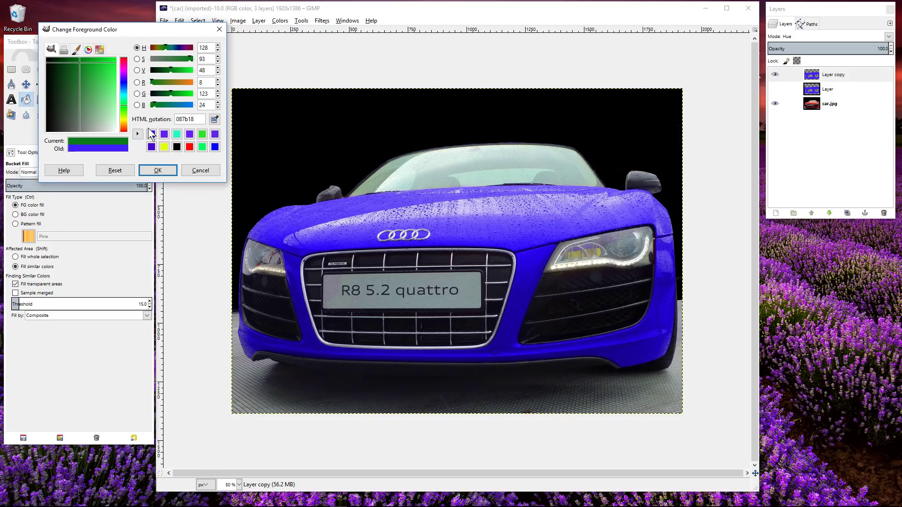
{"action": "left_click", "coordinate": [159, 170]}
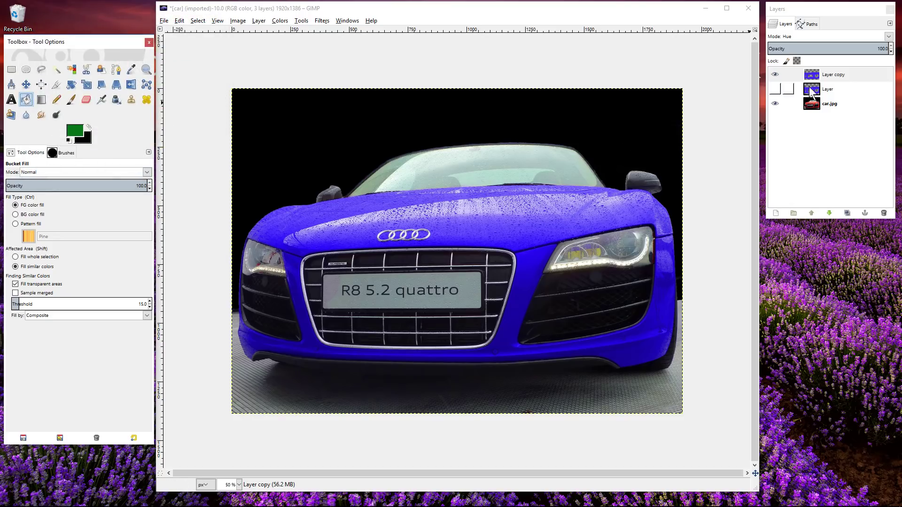
{"action": "left_click", "coordinate": [835, 75]}
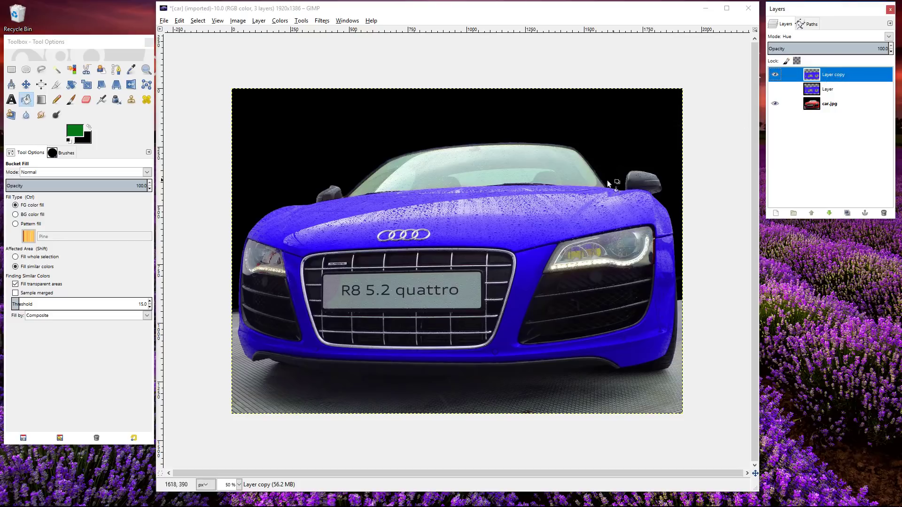
{"action": "left_click", "coordinate": [517, 208]}
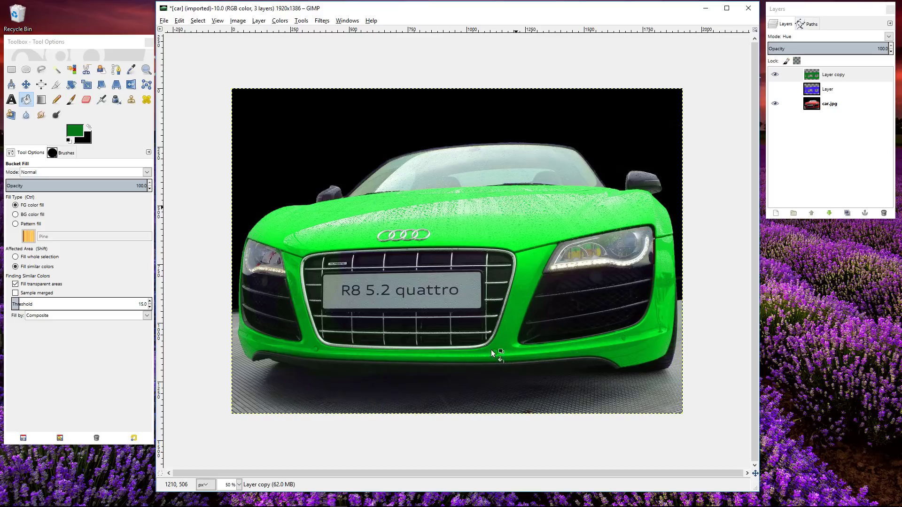
Toggle the green and blue layers to compare red, blue and green cars, ending on blue
{"action": "left_click", "coordinate": [775, 74]}
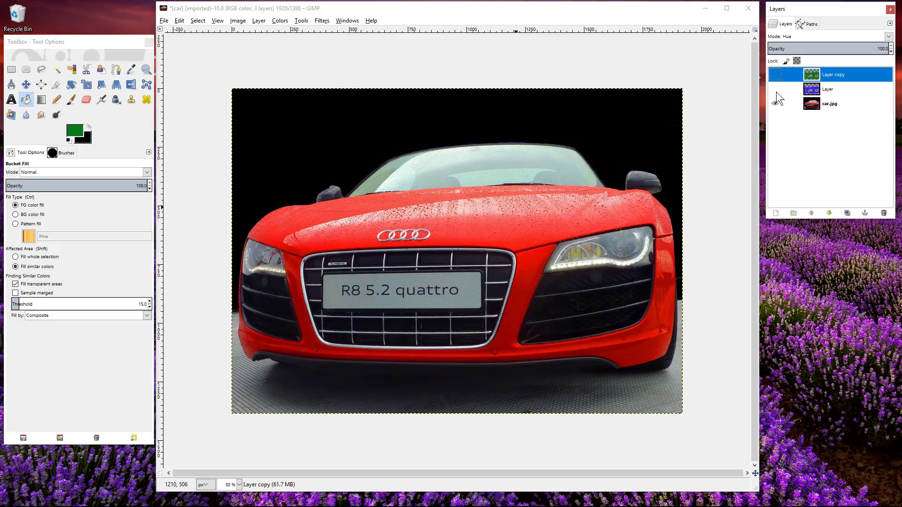
{"action": "left_click", "coordinate": [775, 91]}
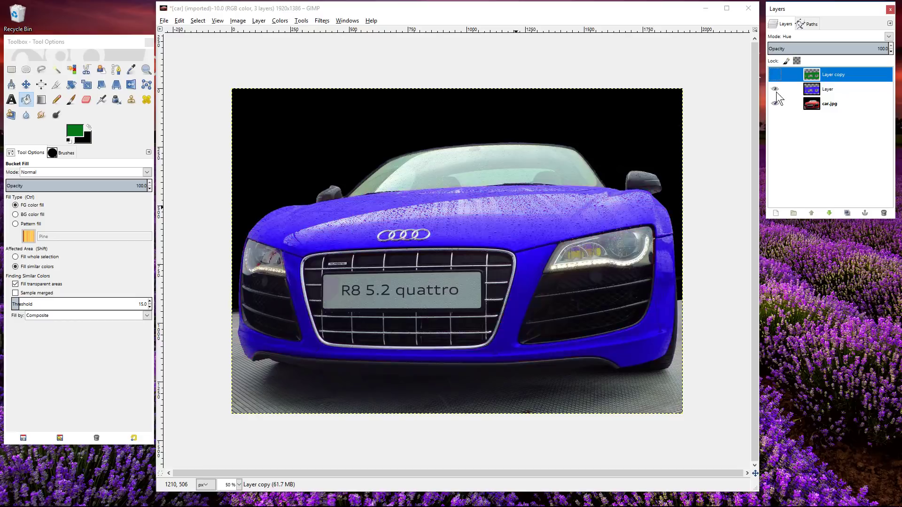
{"action": "left_click", "coordinate": [775, 92]}
{"action": "left_click", "coordinate": [777, 72]}
{"action": "left_click", "coordinate": [776, 73]}
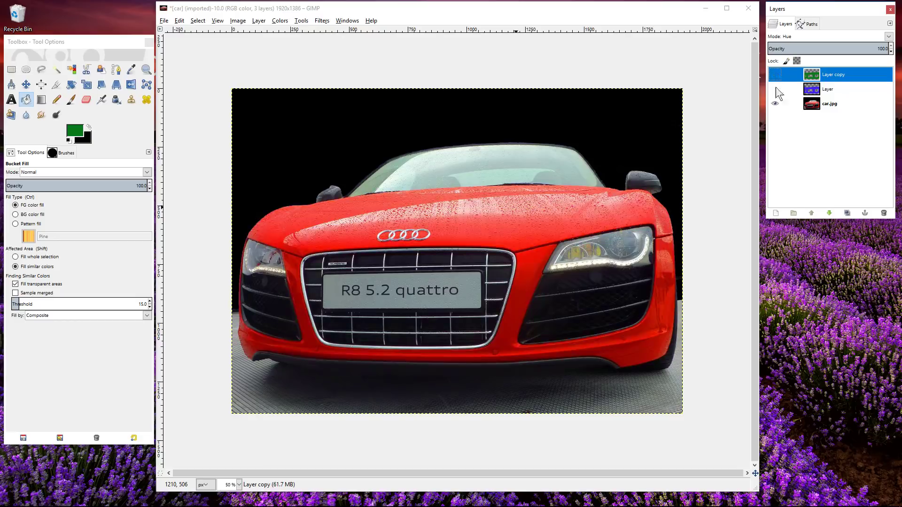
{"action": "left_click", "coordinate": [775, 91]}
{"action": "left_click", "coordinate": [775, 90]}
{"action": "left_click", "coordinate": [774, 75]}
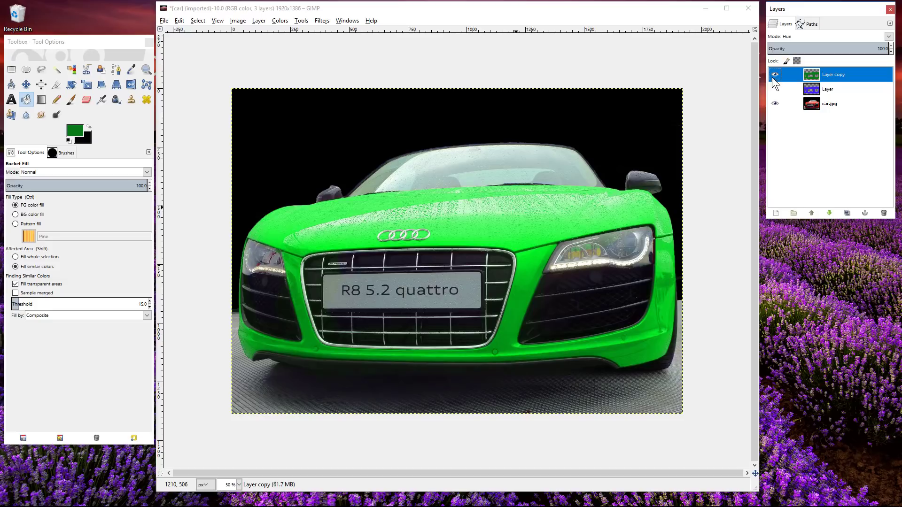
{"action": "left_click", "coordinate": [773, 75]}
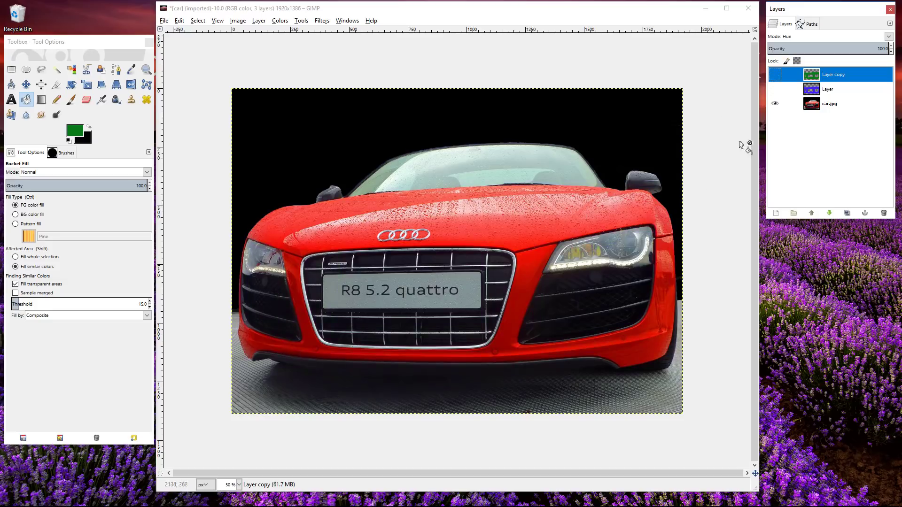
{"action": "left_click", "coordinate": [774, 74]}
{"action": "left_click", "coordinate": [774, 89]}
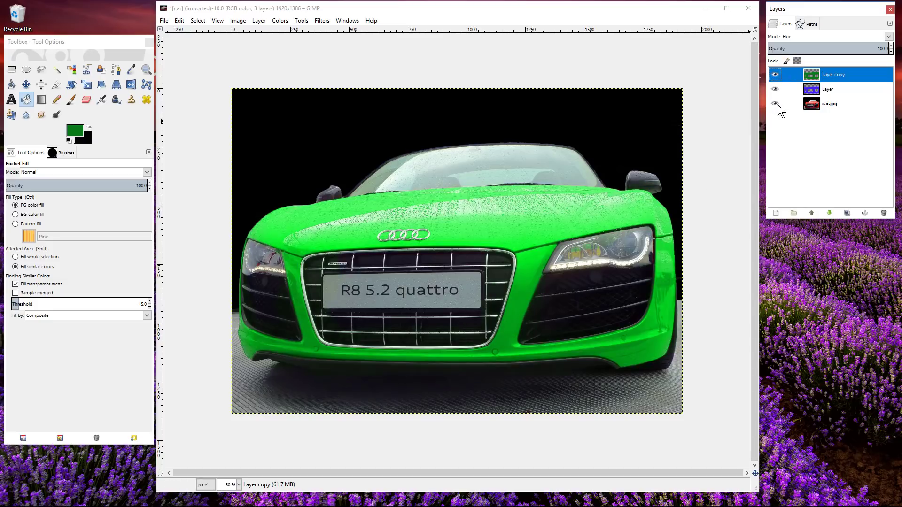
{"action": "left_click", "coordinate": [775, 74]}
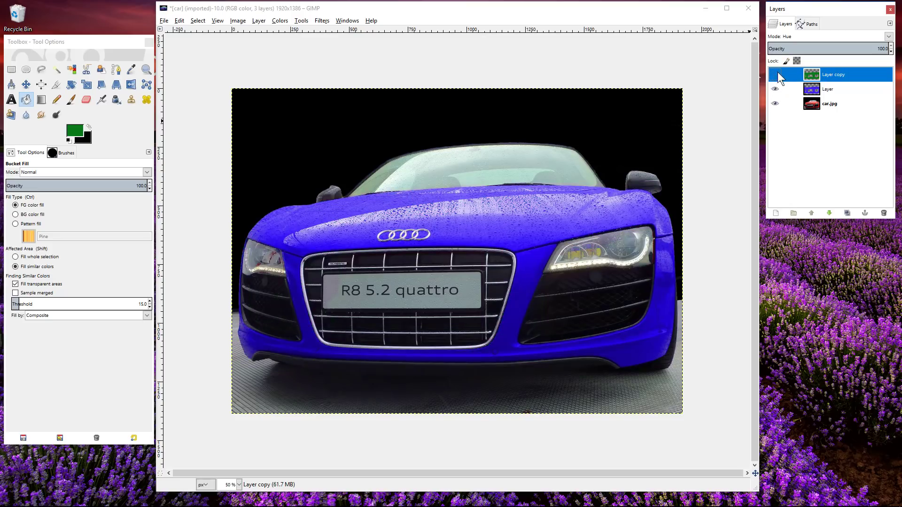
{"action": "left_click", "coordinate": [774, 103]}
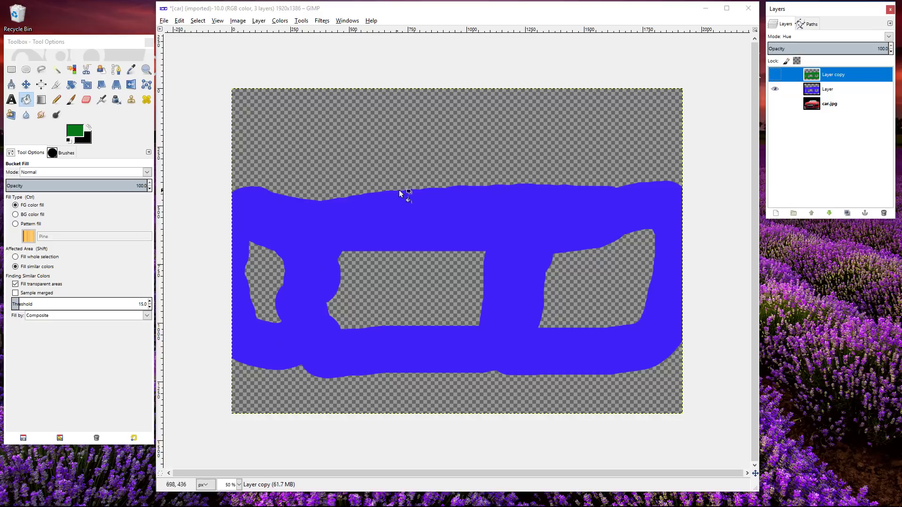
{"action": "left_click", "coordinate": [774, 103]}
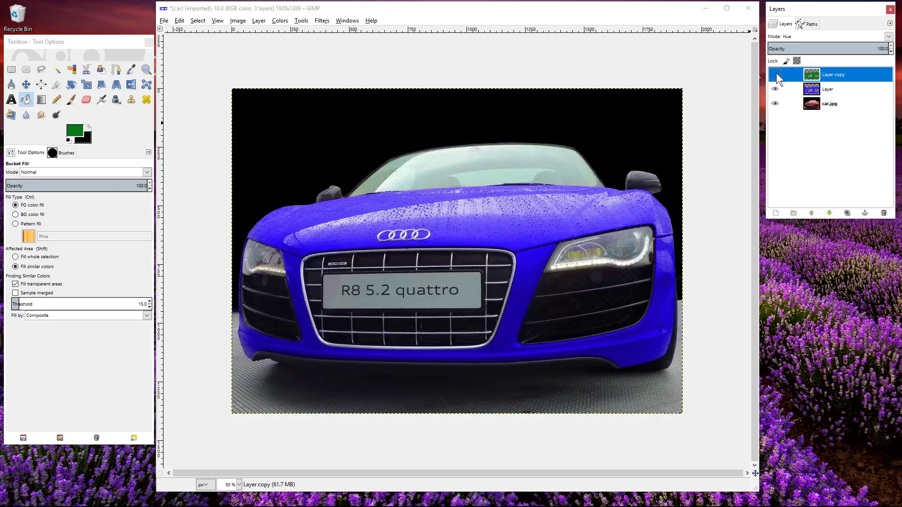
{"action": "left_click", "coordinate": [774, 75]}
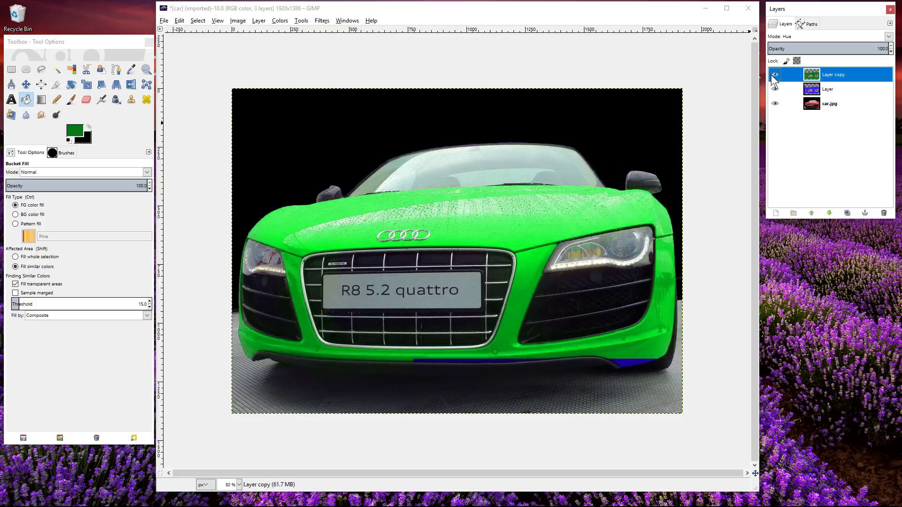
{"action": "left_click", "coordinate": [774, 74]}
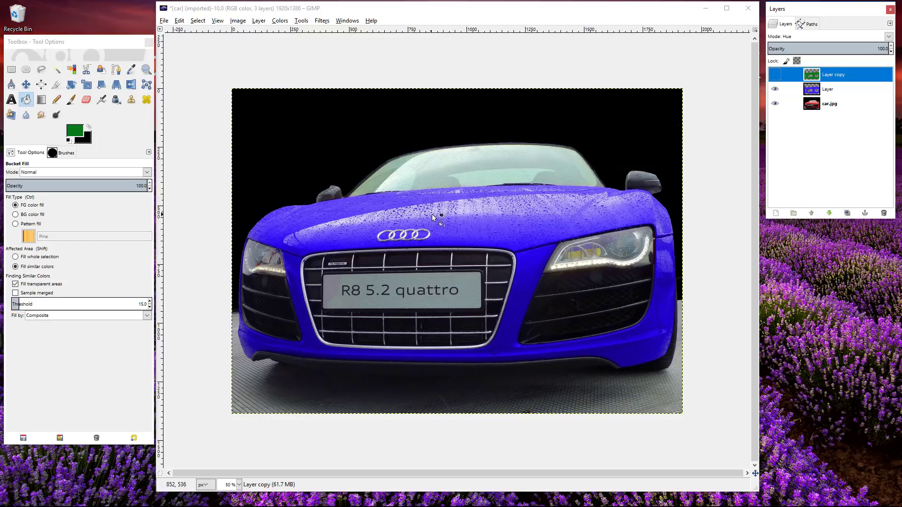
Compare the car with and without the paint layers, ending with both paint layers hidden
{"action": "left_click", "coordinate": [775, 74]}
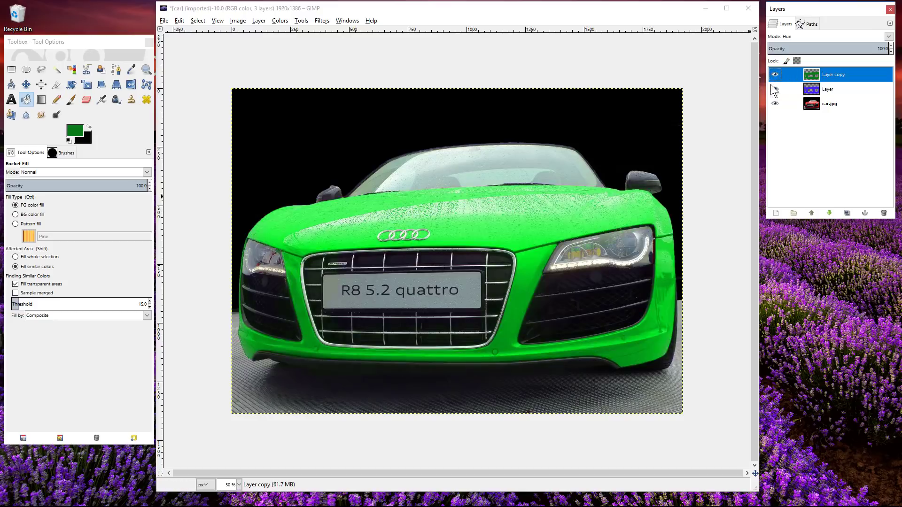
{"action": "left_click", "coordinate": [772, 89]}
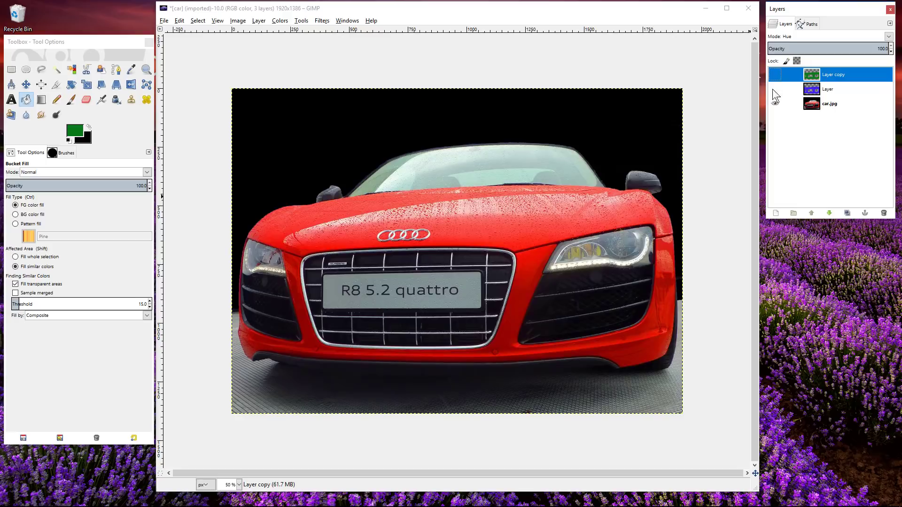
{"action": "left_click", "coordinate": [773, 89]}
{"action": "left_click", "coordinate": [774, 74]}
{"action": "left_click", "coordinate": [775, 74]}
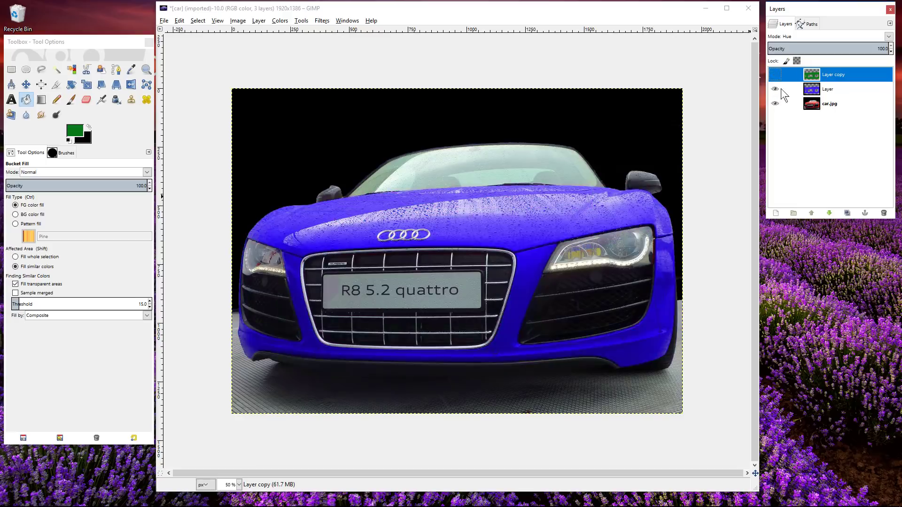
{"action": "left_click", "coordinate": [775, 89]}
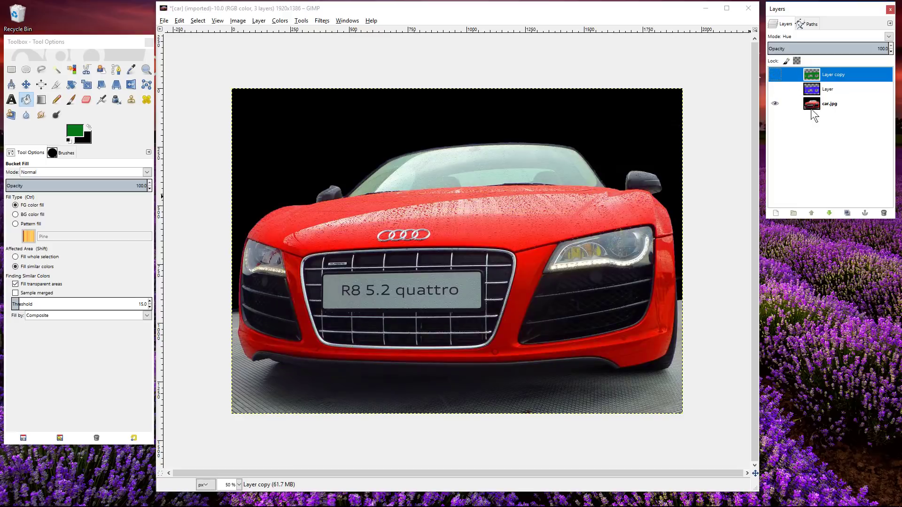
Duplicate car.jpg and hide the original, leaving car.jpg copy as the visible layer
{"action": "left_click", "coordinate": [791, 103]}
{"action": "right_click", "coordinate": [813, 101]}
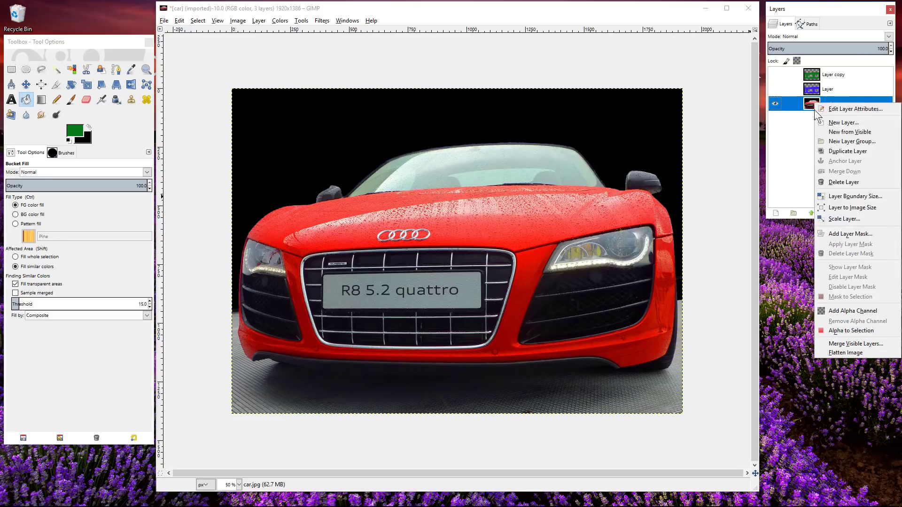
{"action": "left_click", "coordinate": [838, 151]}
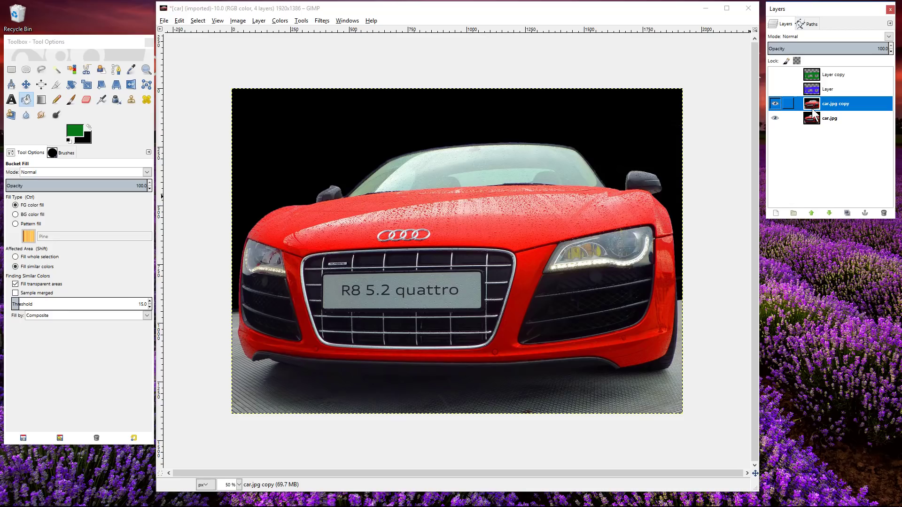
{"action": "left_click", "coordinate": [774, 118]}
Open Colors > Map > Rotate Colors and move its dialog off the car image
{"action": "left_click", "coordinate": [280, 21]}
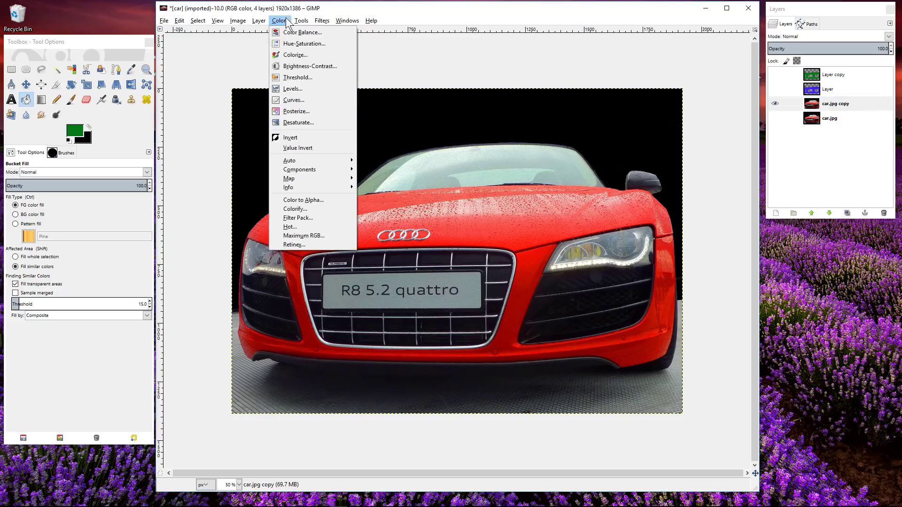
{"action": "mouse_move", "coordinate": [308, 179]}
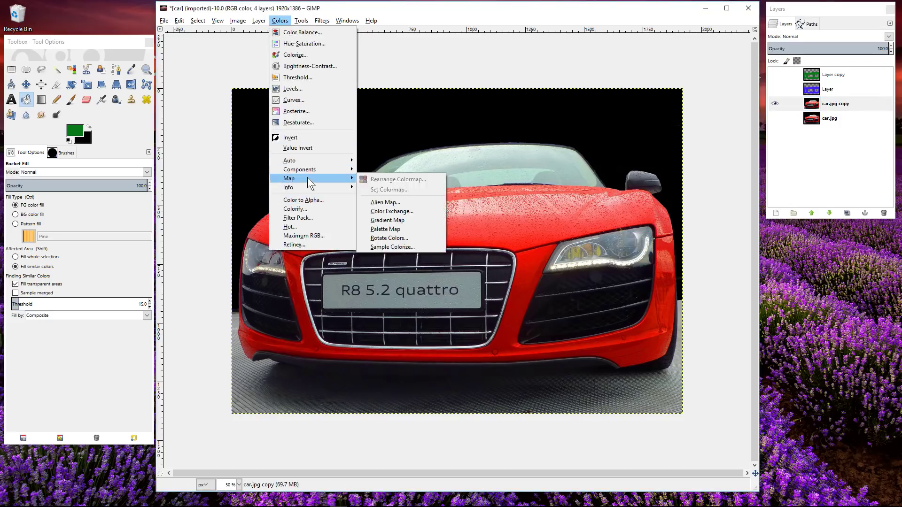
{"action": "left_click", "coordinate": [387, 239]}
{"action": "left_click_drag", "start_coordinate": [464, 142], "coordinate": [771, 116]}
Set the From hue range tightly around the car's reds and the To range to blue
{"action": "left_click_drag", "start_coordinate": [779, 183], "coordinate": [795, 196]}
{"action": "left_click_drag", "start_coordinate": [766, 161], "coordinate": [794, 202]}
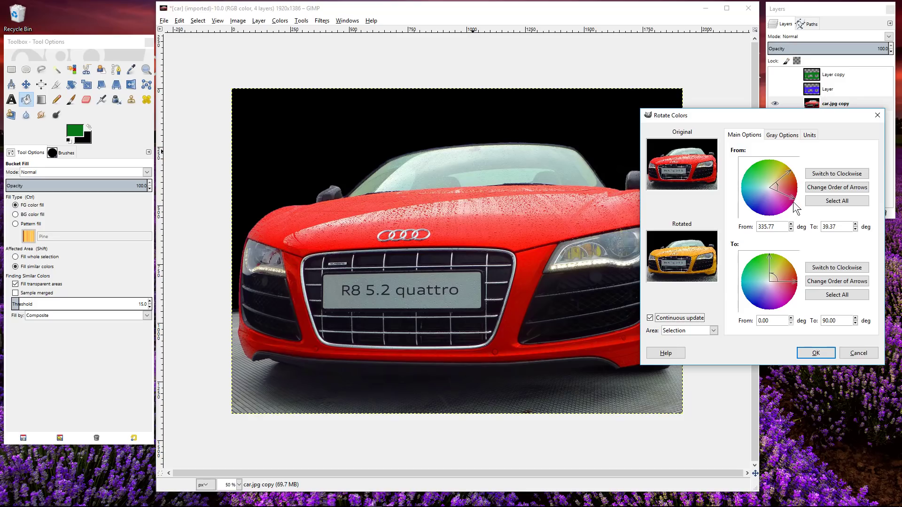
{"action": "left_click_drag", "start_coordinate": [789, 178], "coordinate": [789, 169]}
{"action": "left_click_drag", "start_coordinate": [768, 255], "coordinate": [742, 281]}
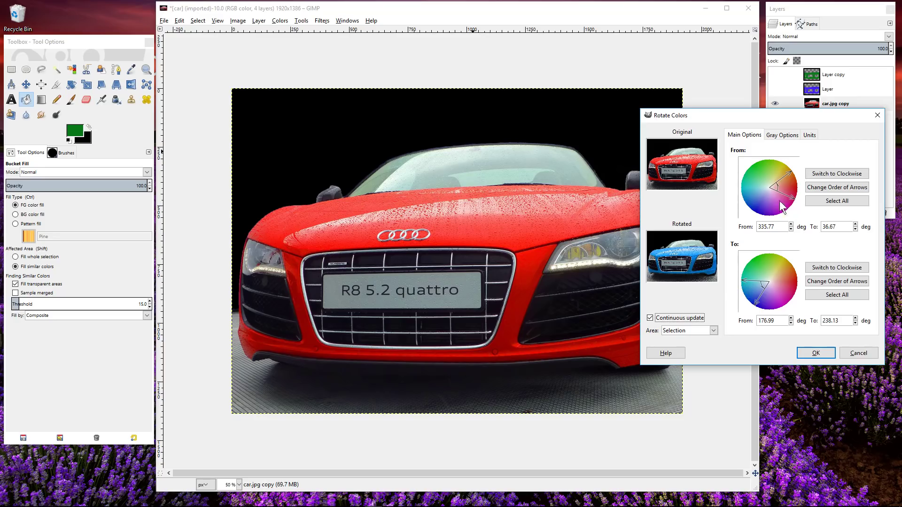
{"action": "left_click_drag", "start_coordinate": [795, 203], "coordinate": [782, 206]}
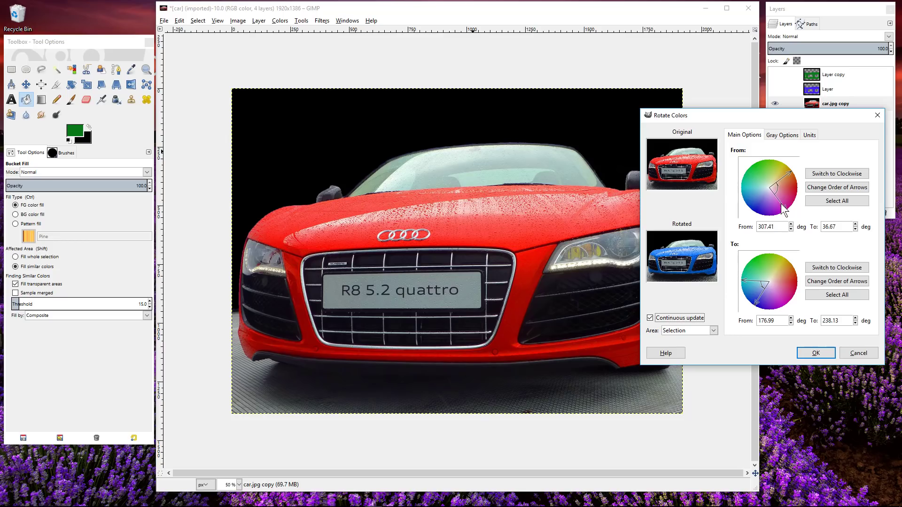
{"action": "left_click_drag", "start_coordinate": [790, 173], "coordinate": [793, 181]}
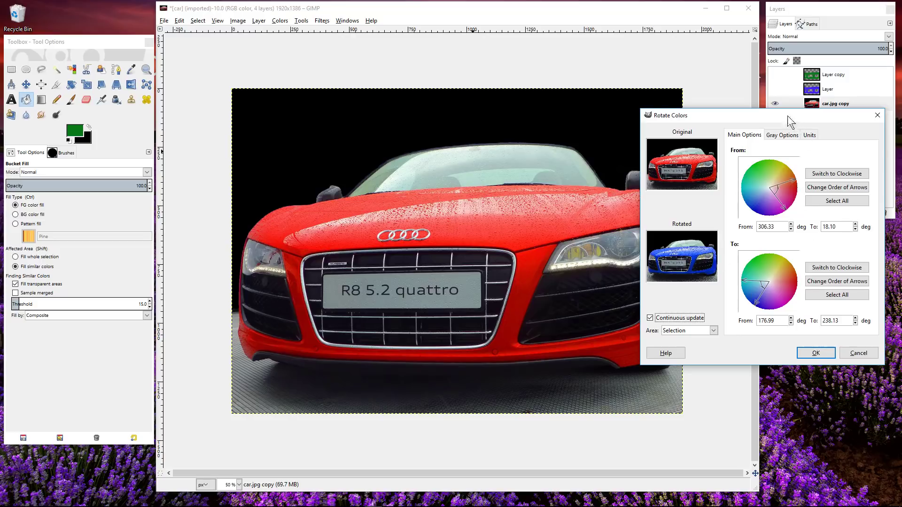
{"action": "left_click_drag", "start_coordinate": [788, 116], "coordinate": [727, 110]}
Apply the rotation, then hide car.jpg copy and show car.jpg with Layer to compare
{"action": "left_click", "coordinate": [755, 346]}
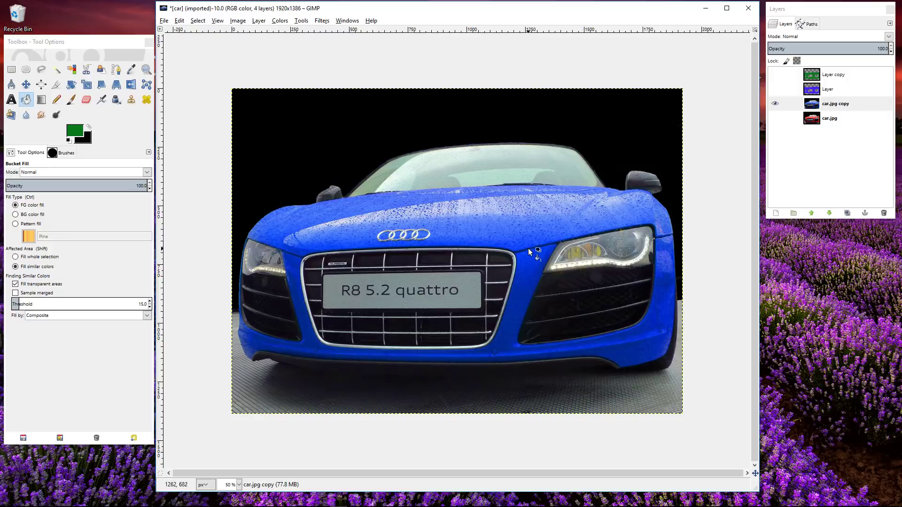
{"action": "left_click", "coordinate": [774, 103]}
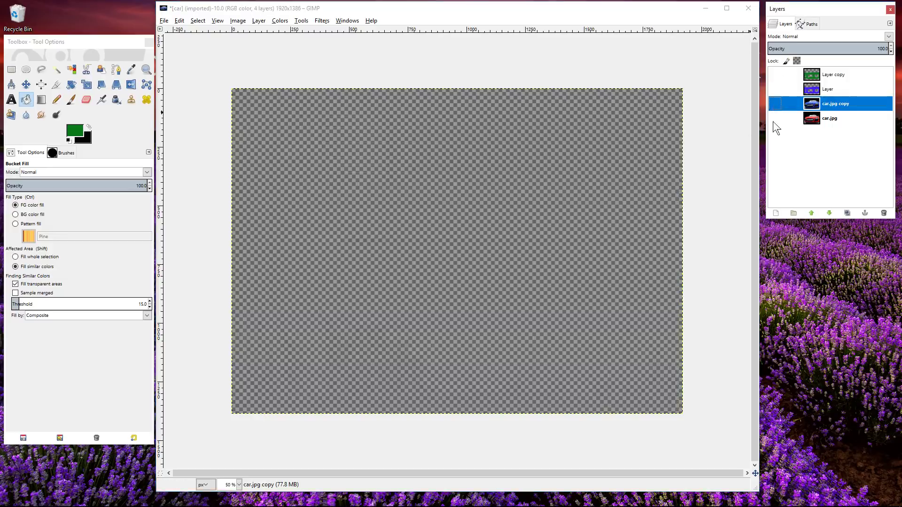
{"action": "left_click", "coordinate": [775, 118]}
{"action": "left_click", "coordinate": [775, 88]}
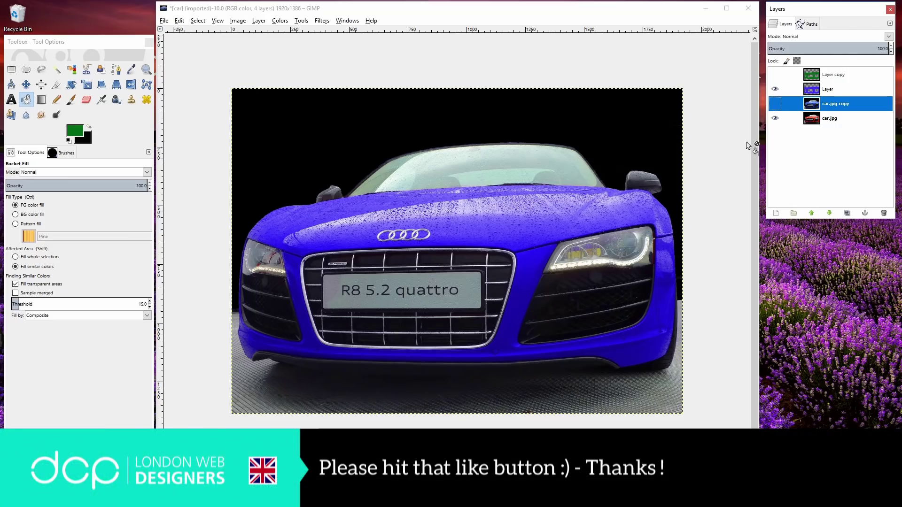